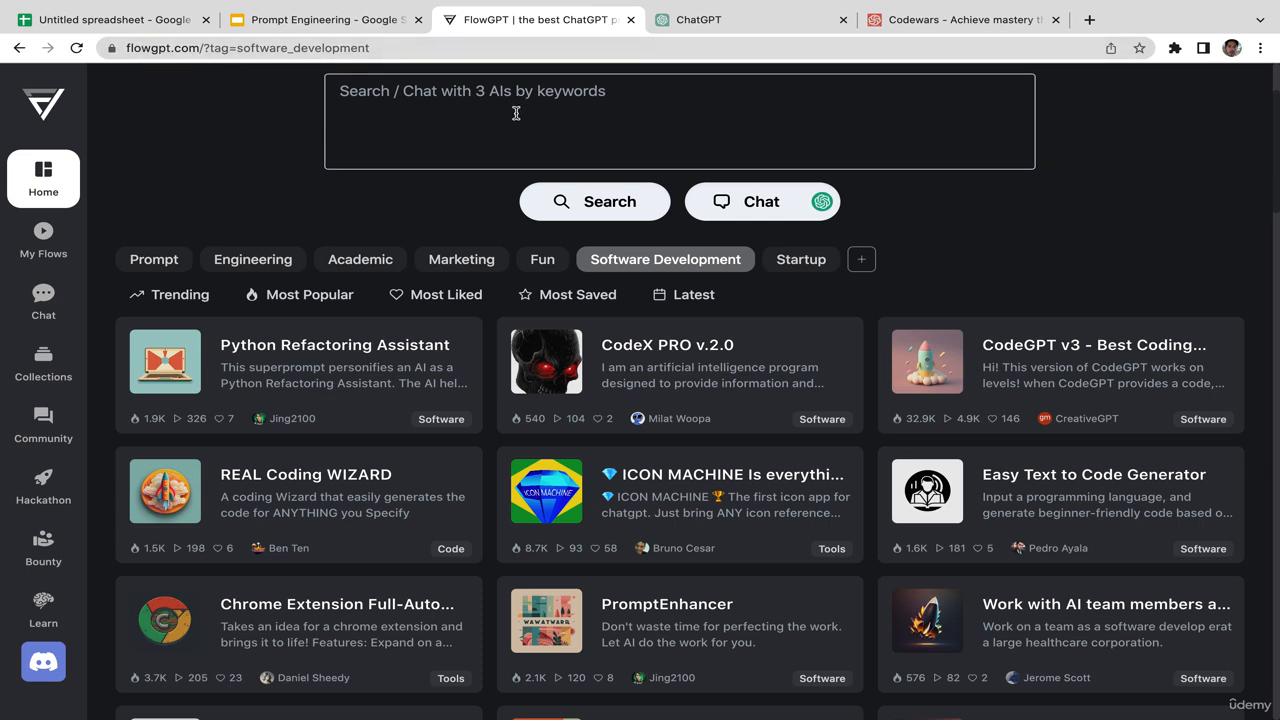
Step: Open the "Easy Text to Code Generator" prompt from the Software Development listing and read its description
{"action": "scroll", "coordinate": [1128, 173], "scroll_direction": "down", "scroll_amount": 1}
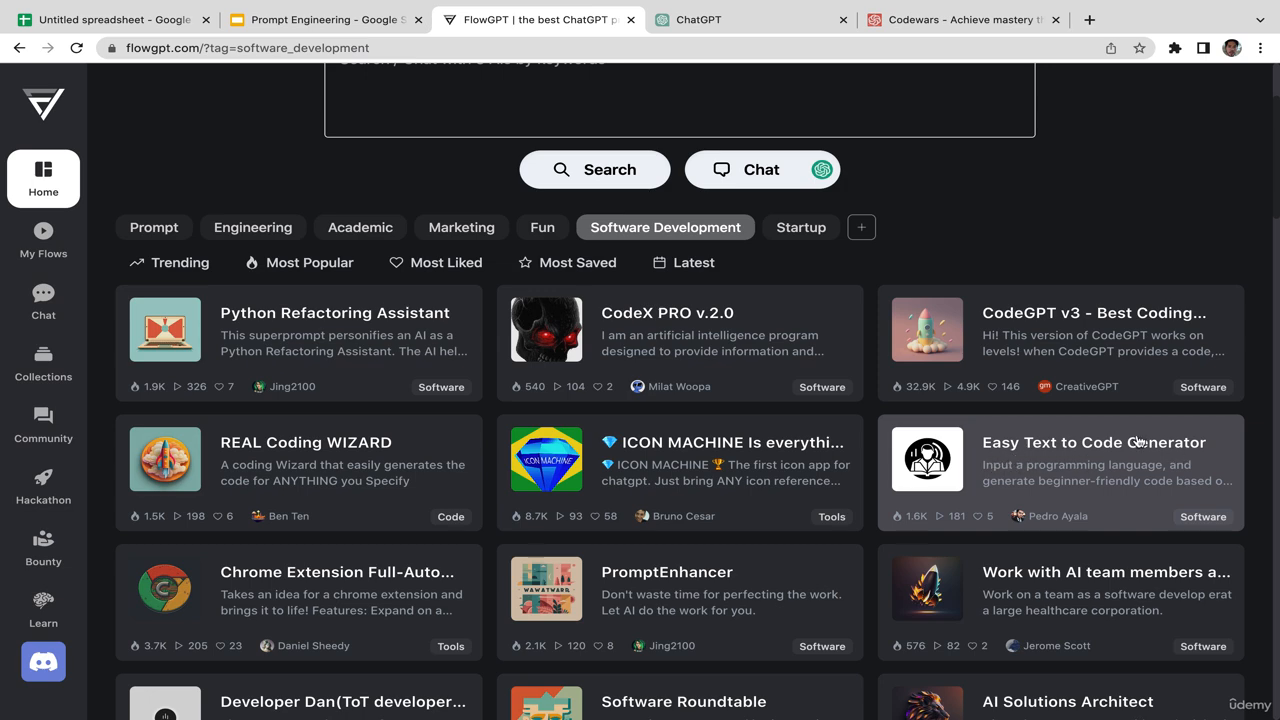
{"action": "left_click", "coordinate": [1062, 465]}
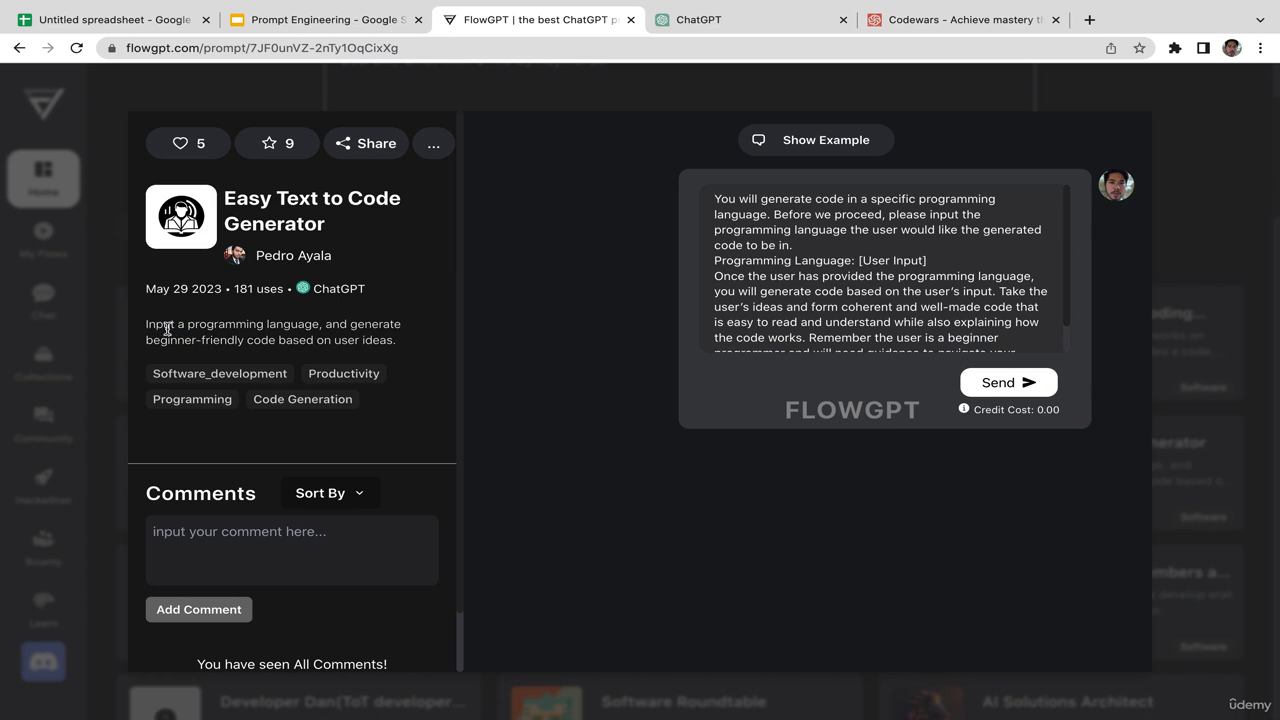
{"action": "left_click_drag", "start_coordinate": [146, 324], "coordinate": [396, 360]}
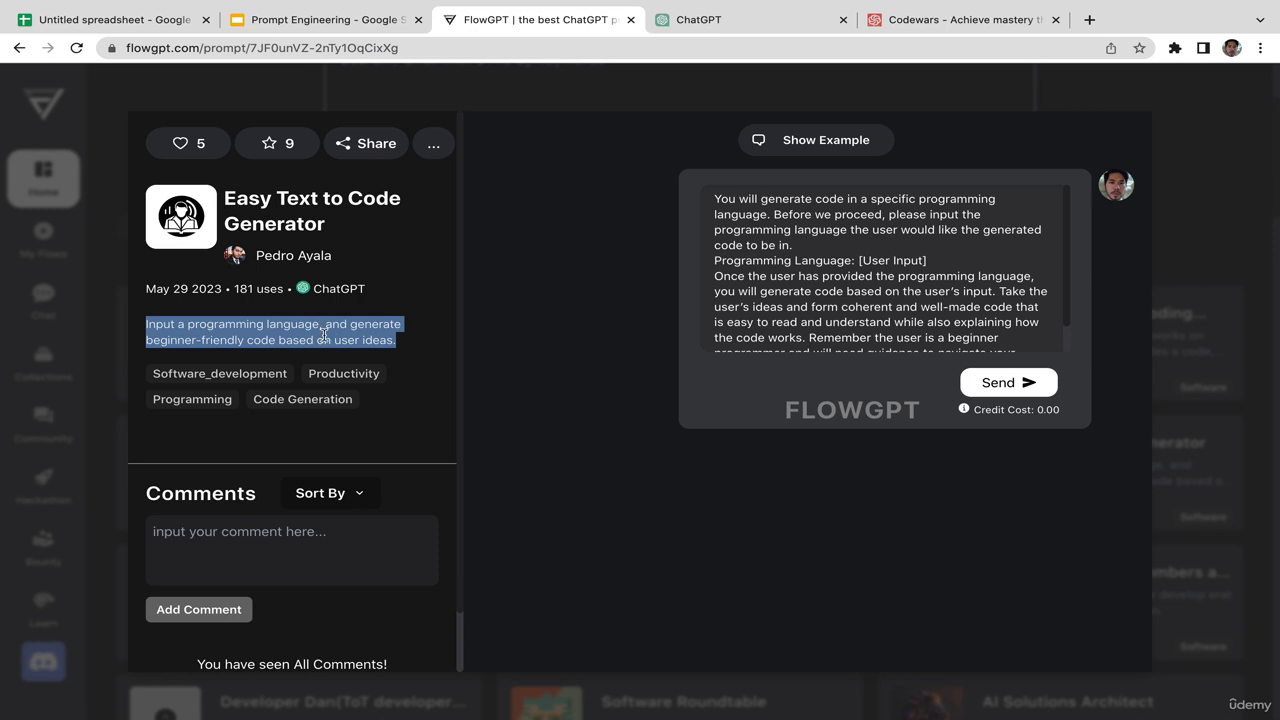
{"action": "left_click", "coordinate": [178, 336]}
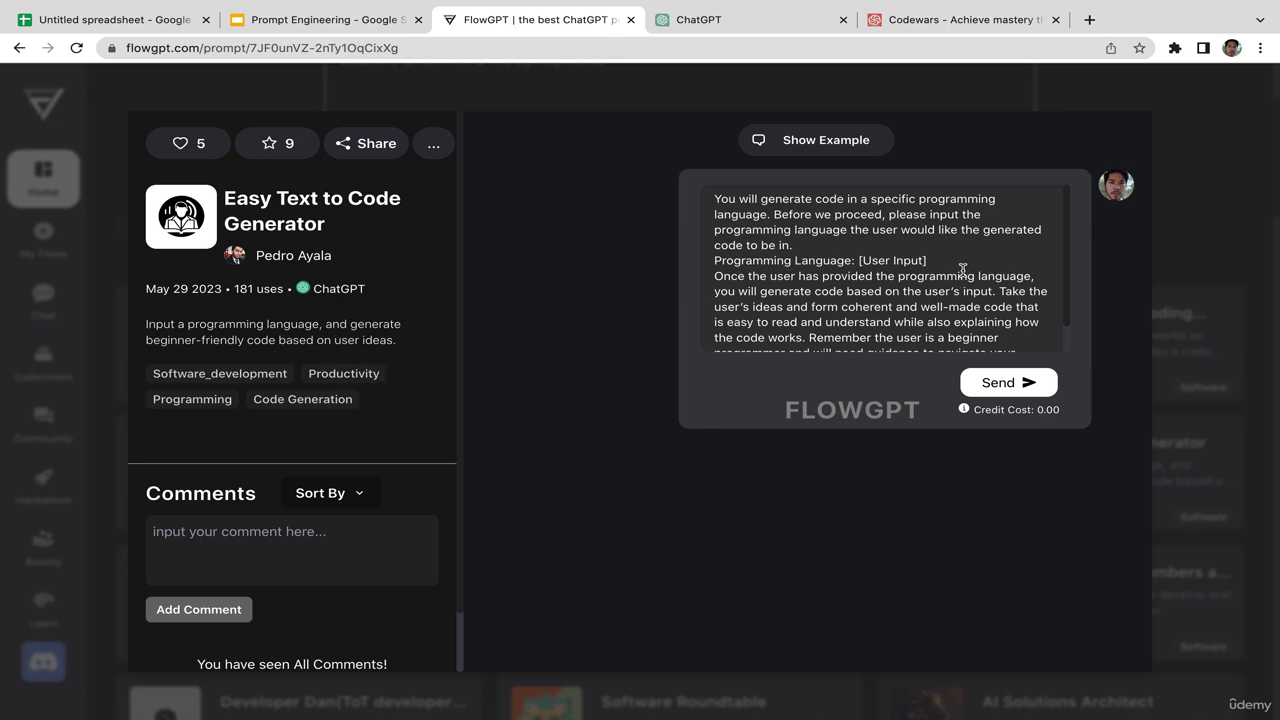
Step: Review the full code generator prompt text and send it unmodified to start the chat
{"action": "left_click", "coordinate": [929, 262]}
{"action": "scroll", "coordinate": [991, 310], "scroll_direction": "down", "scroll_amount": 2}
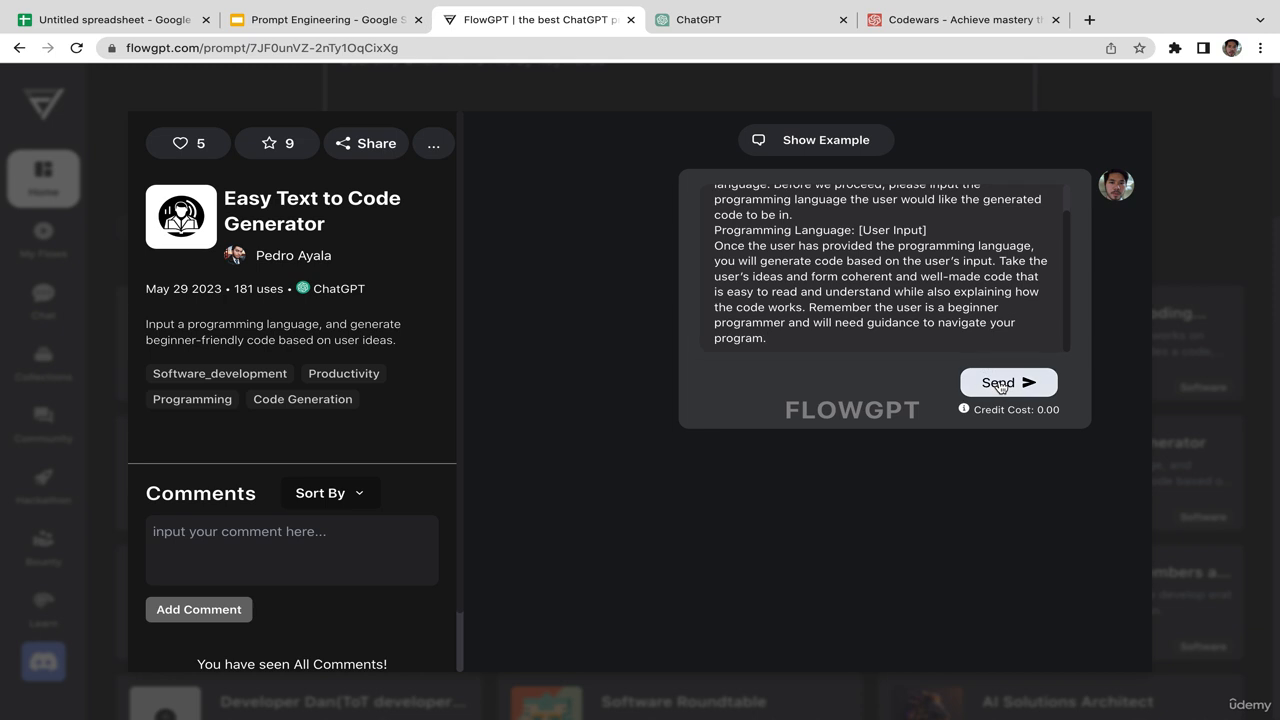
{"action": "left_click", "coordinate": [999, 384]}
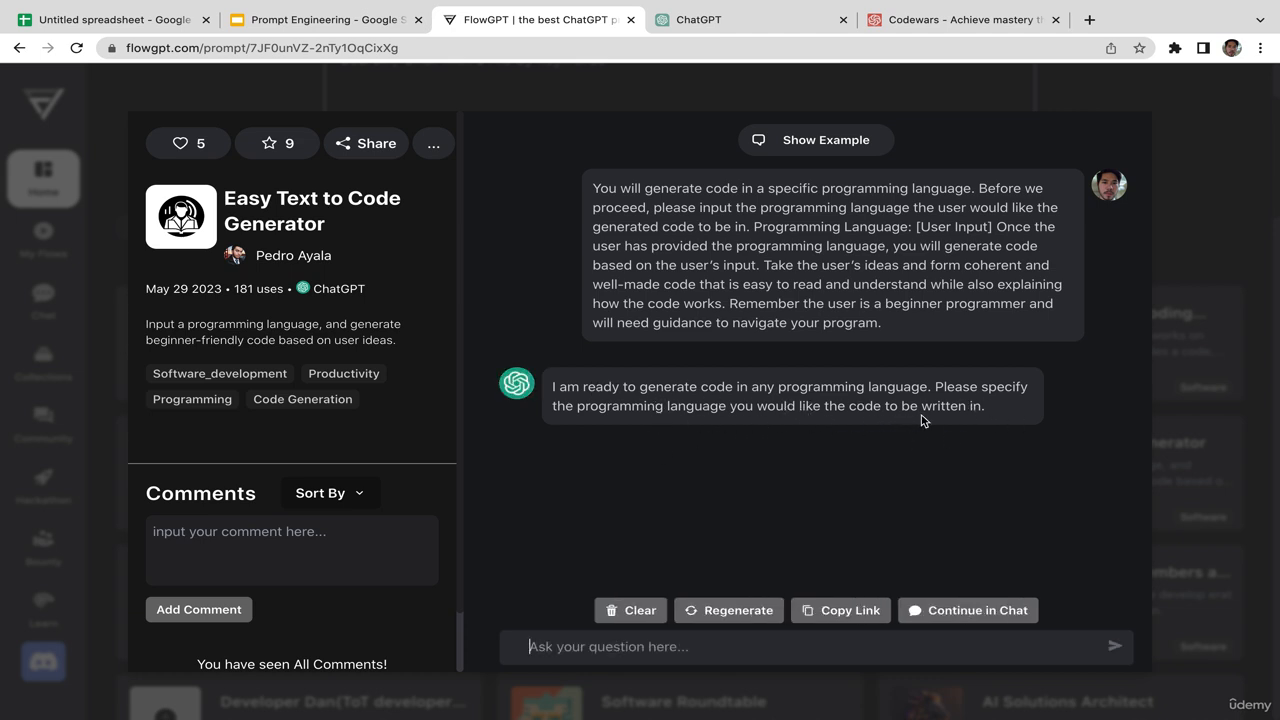
Step: Reply in the chat with C++ as the programming language for the generated code
{"action": "left_click", "coordinate": [638, 648]}
{"action": "type", "text": "C++"}
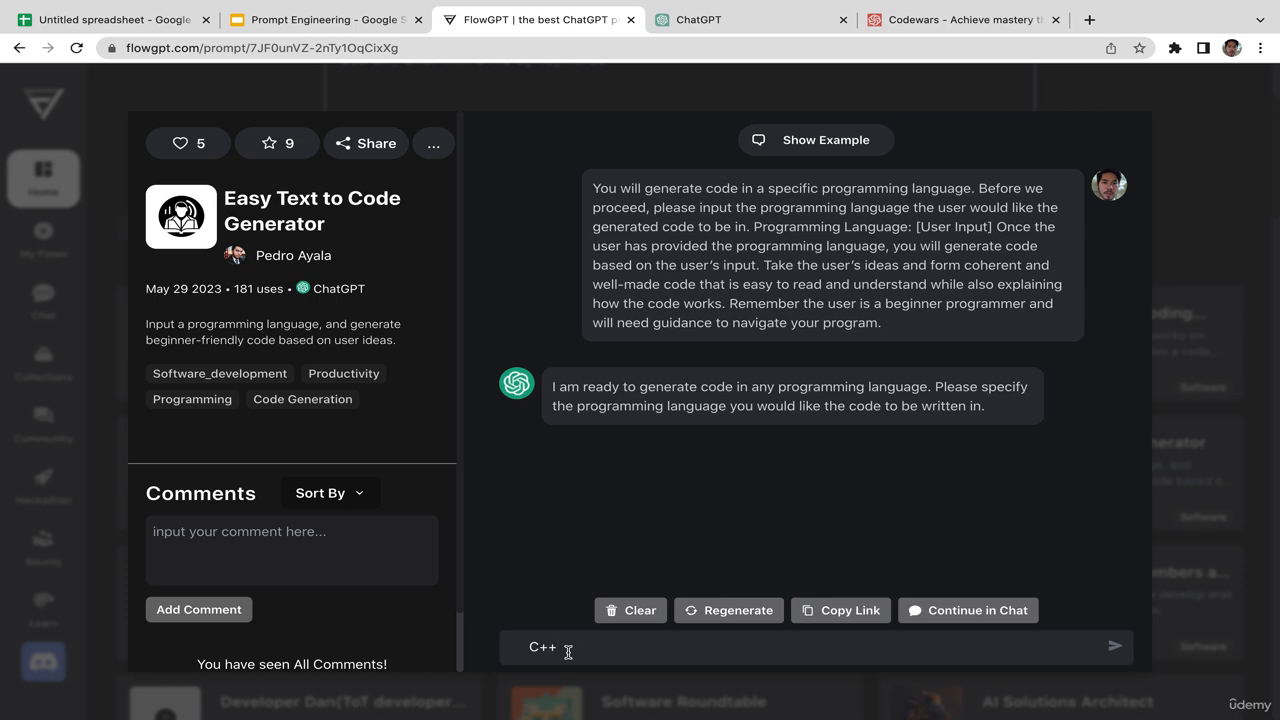
{"action": "key", "text": "Return"}
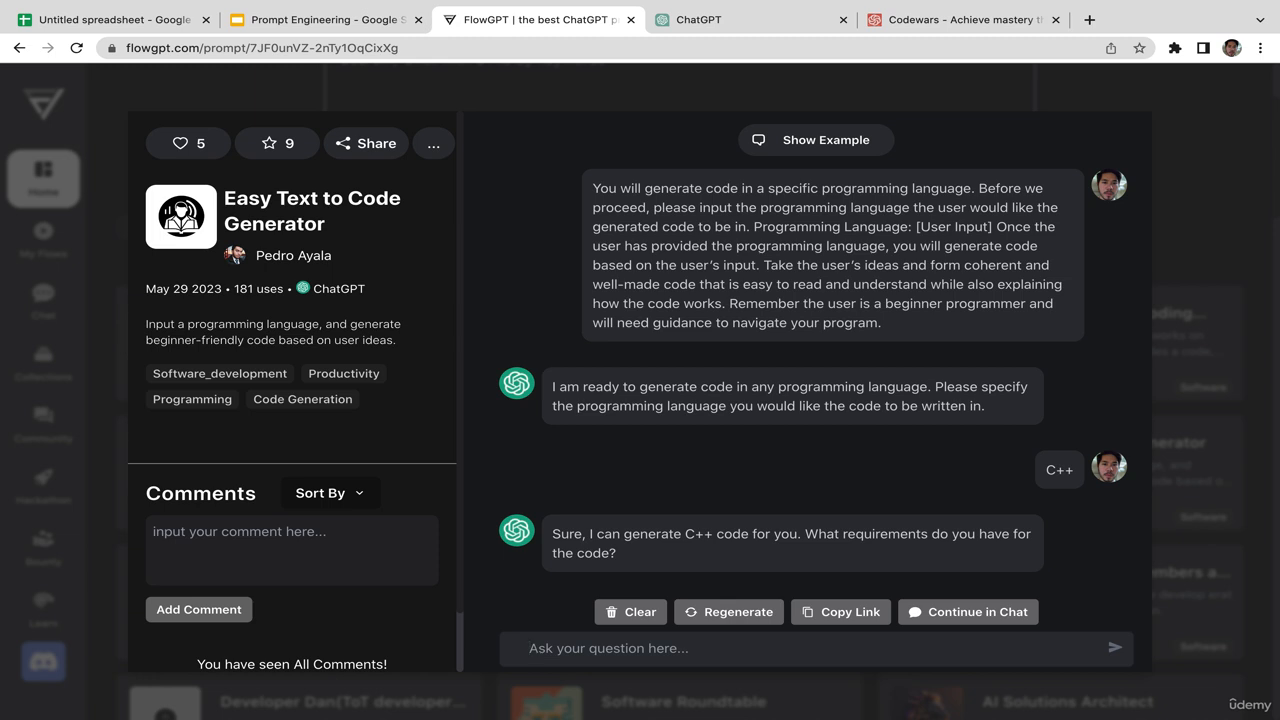
Step: Send the requirement "the code should be able to recognise every odd number in the given list", using the spelling "recognise"
{"action": "type", "text": "t"}
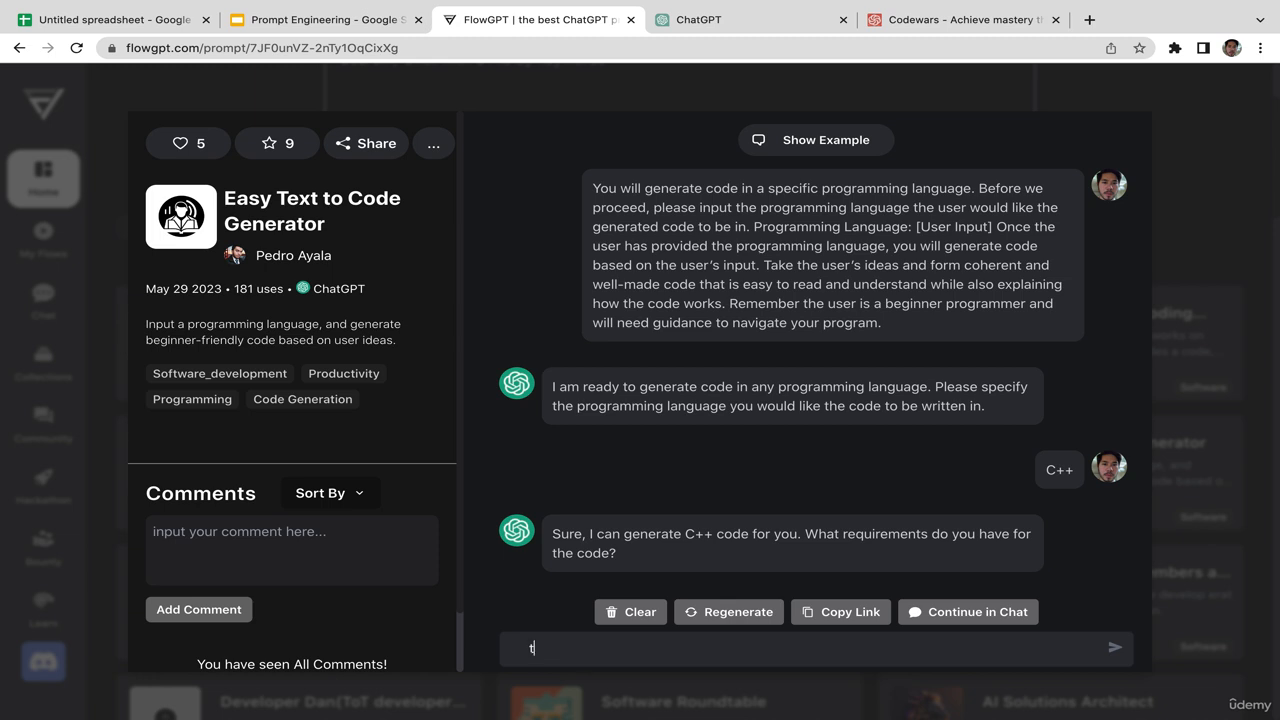
{"action": "type", "text": "he code should be ab"}
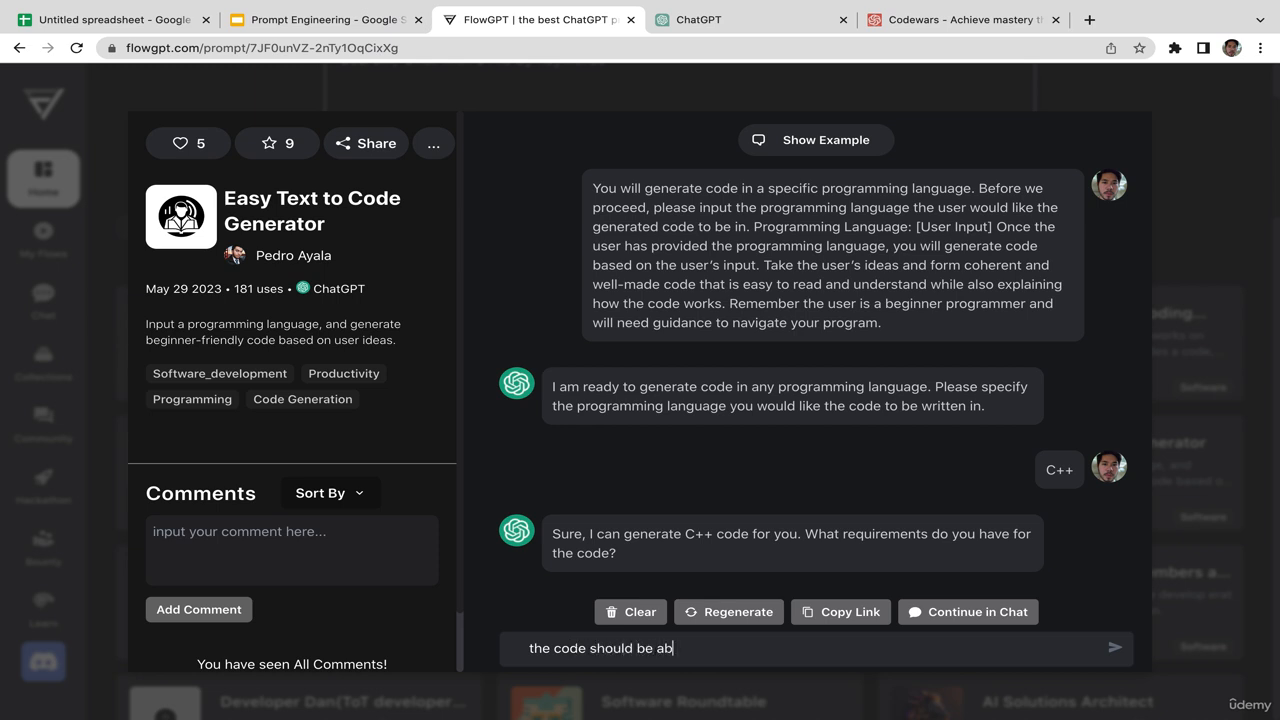
{"action": "type", "text": "le to recognize"}
{"action": "key", "text": "BackSpace"}
{"action": "key", "text": "BackSpace"}
{"action": "key", "text": "BackSpace"}
{"action": "key", "text": "BackSpace"}
{"action": "key", "text": "BackSpace"}
{"action": "type", "text": "gnize"}
{"action": "right_click", "coordinate": [737, 650]}
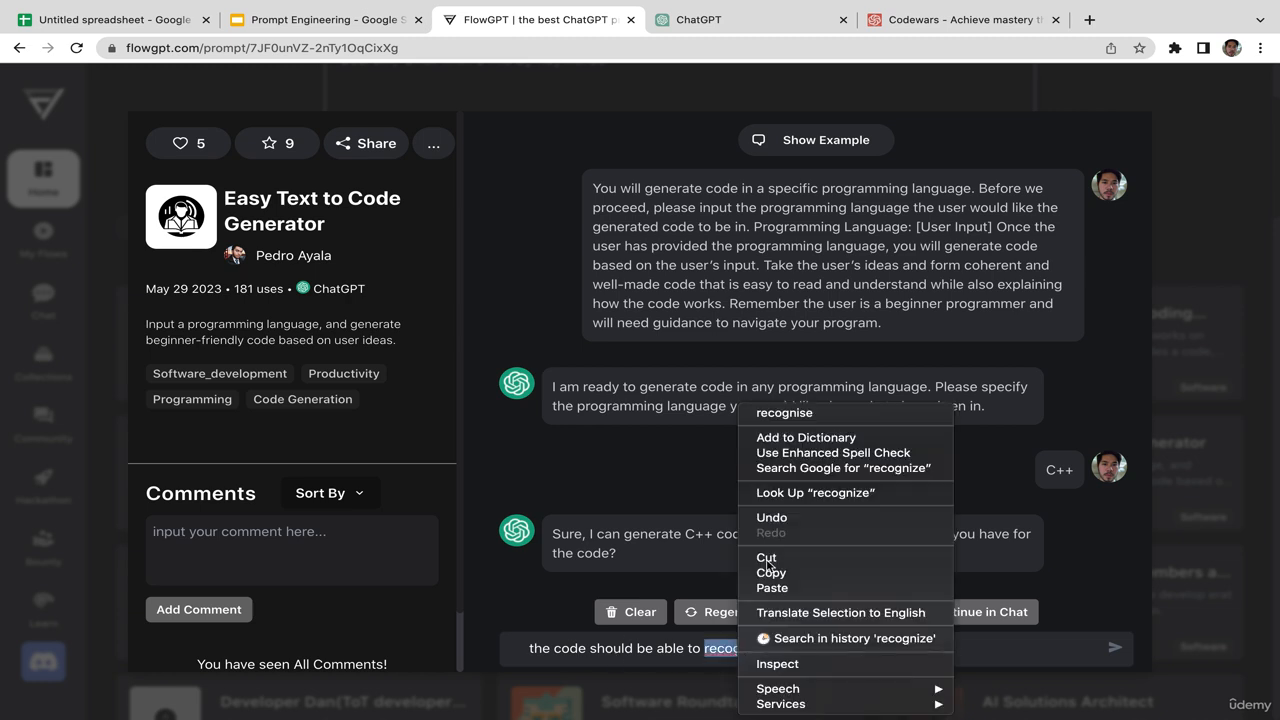
{"action": "left_click", "coordinate": [796, 413]}
{"action": "type", "text": "eve"}
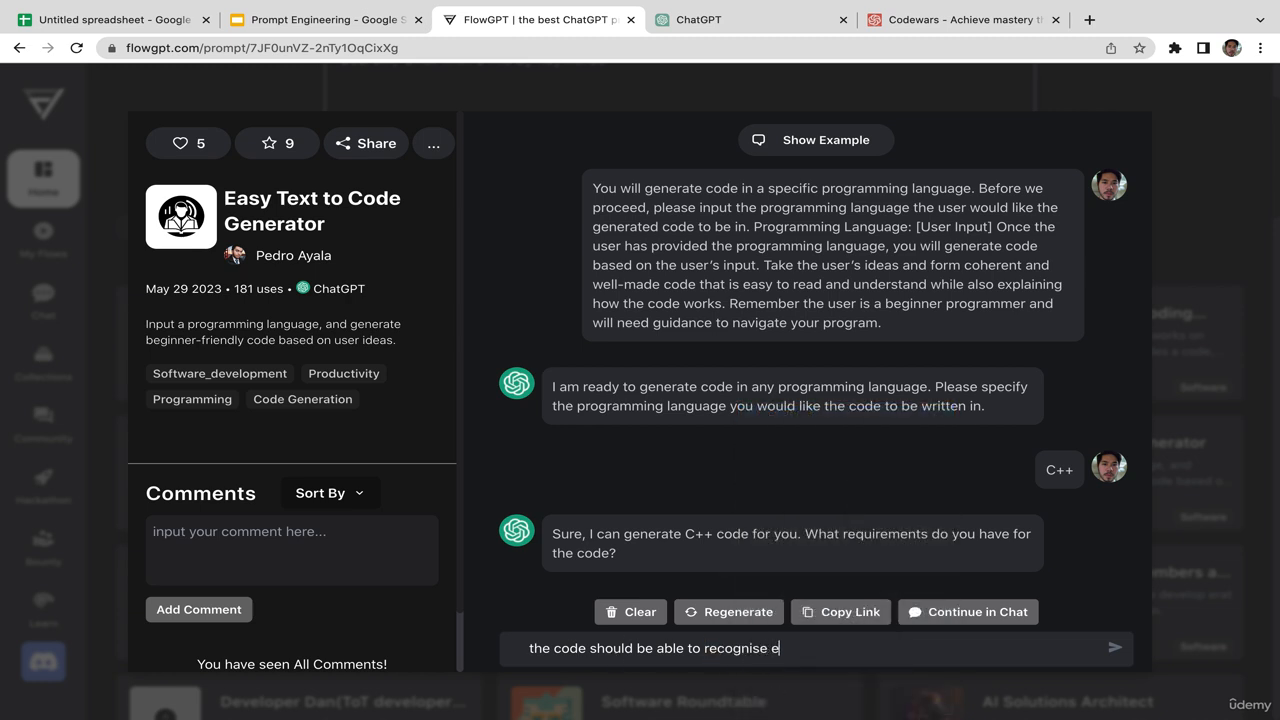
{"action": "type", "text": "ry "}
{"action": "type", "text": "odd number"}
{"action": "type", "text": "s "}
{"action": "type", "text": " in the give"}
{"action": "type", "text": "n list"}
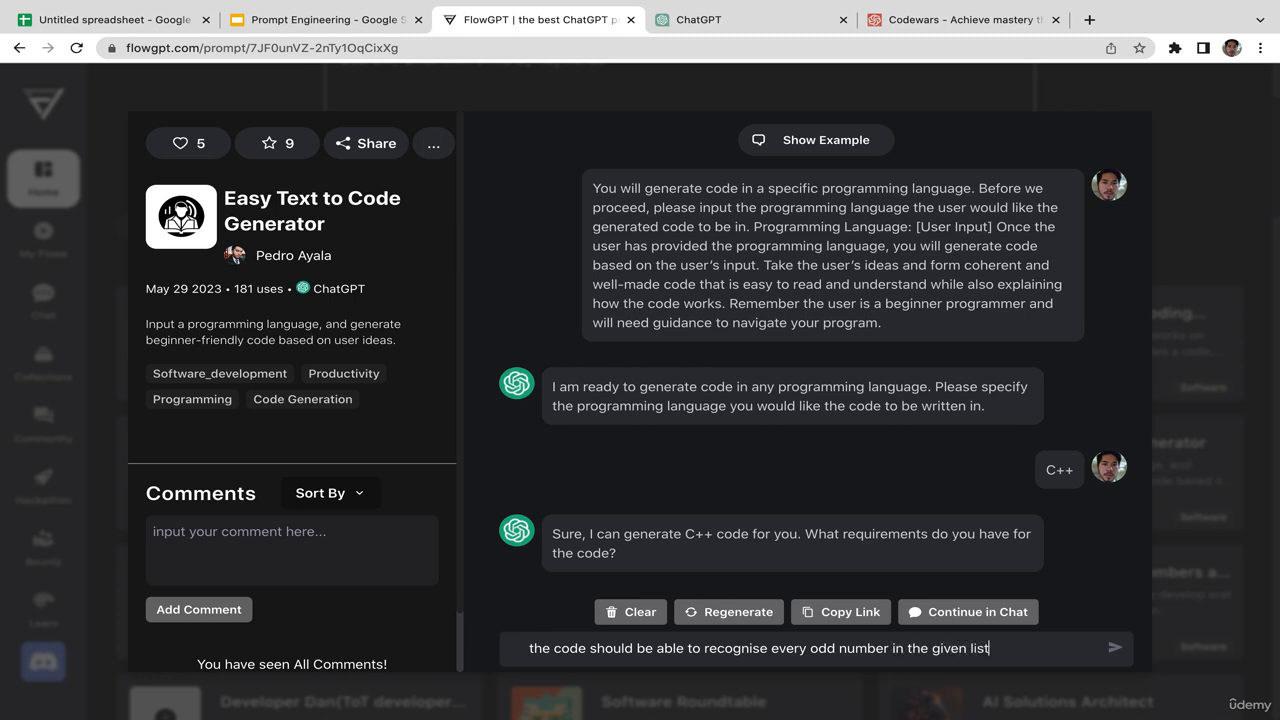
{"action": "key", "text": "Return"}
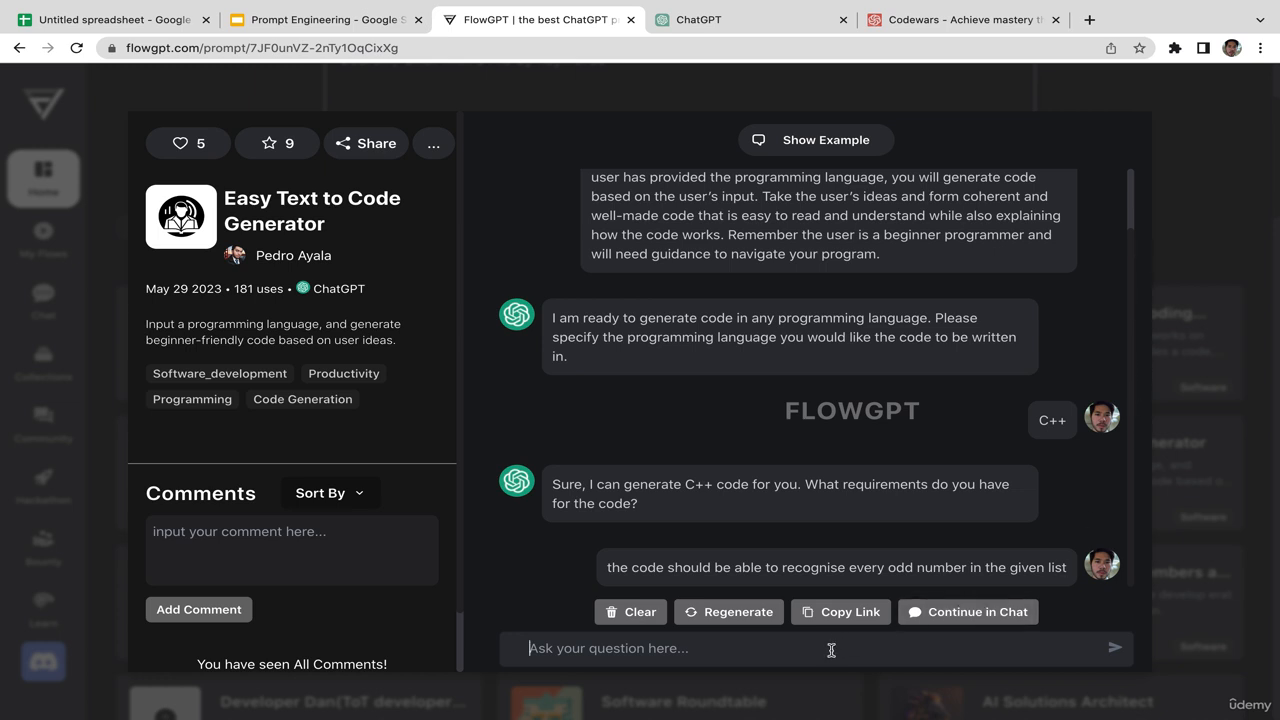
Step: Regenerate the chat's response to get the C++ odd-number code
{"action": "left_click", "coordinate": [730, 616]}
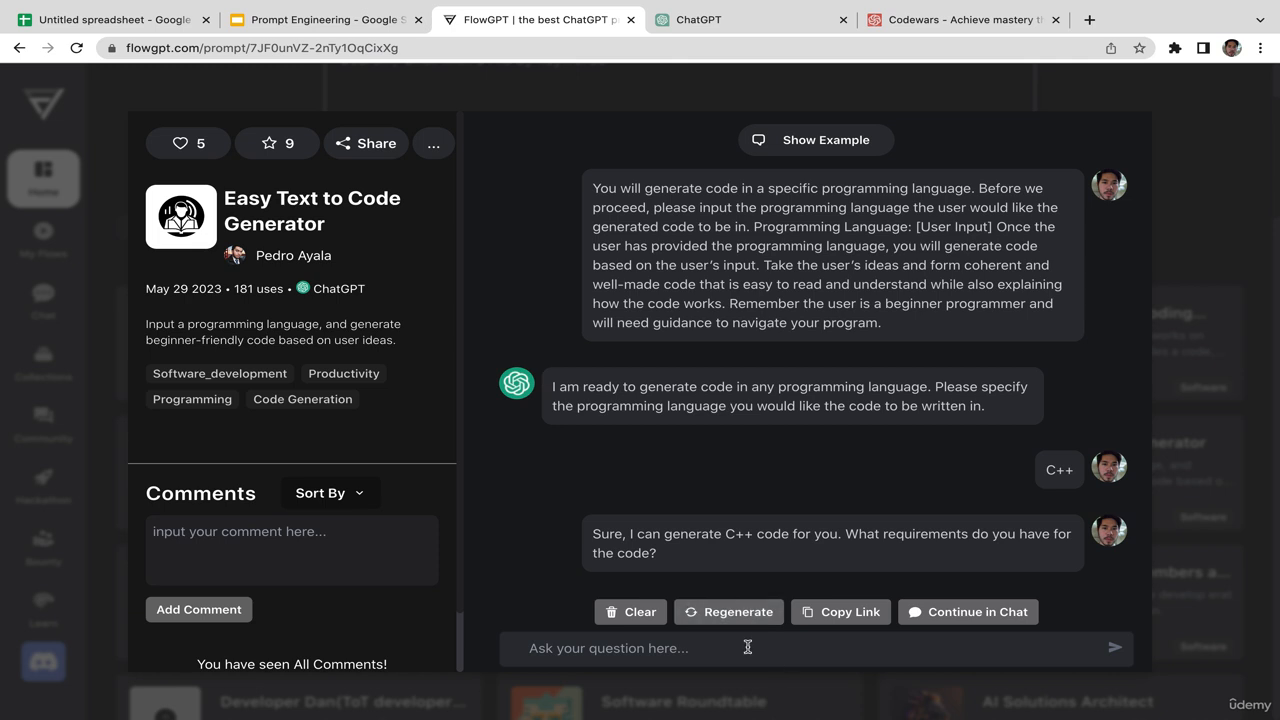
{"action": "left_click", "coordinate": [740, 615]}
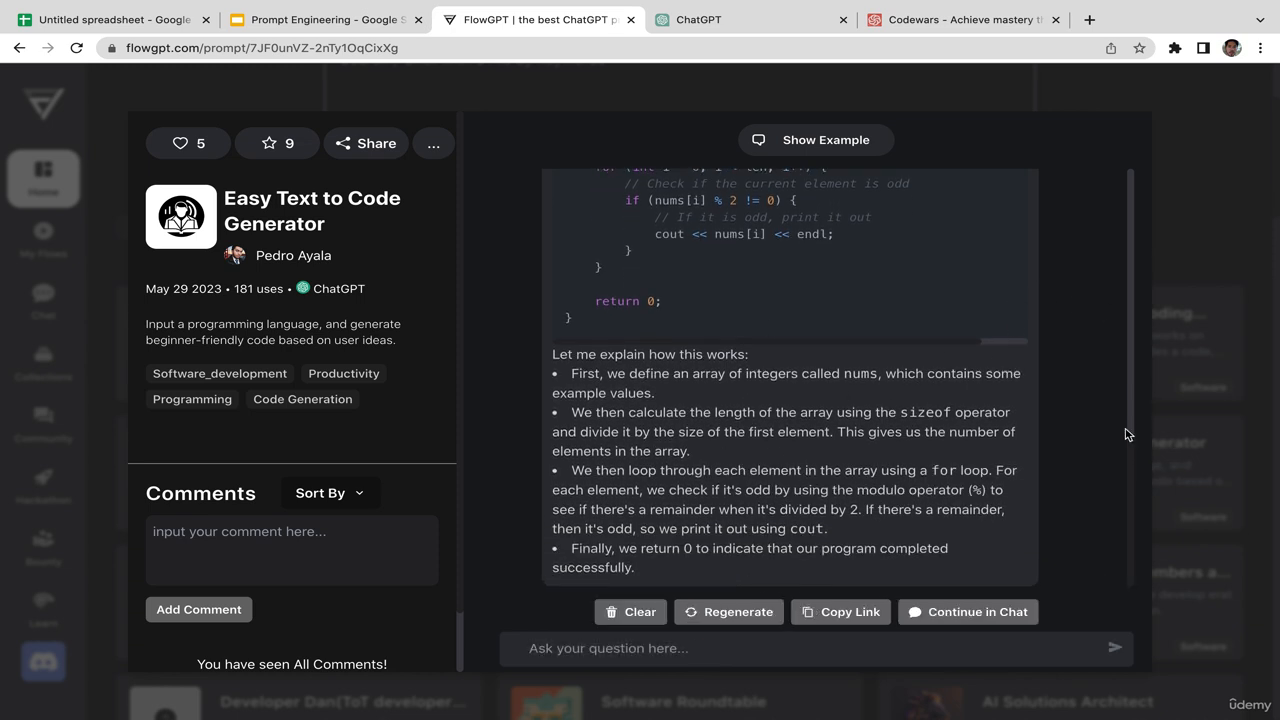
Step: Examine the generated C++ code for odd numbers and the explanation of how it works
{"action": "scroll", "coordinate": [992, 340], "scroll_direction": "right", "scroll_amount": 2}
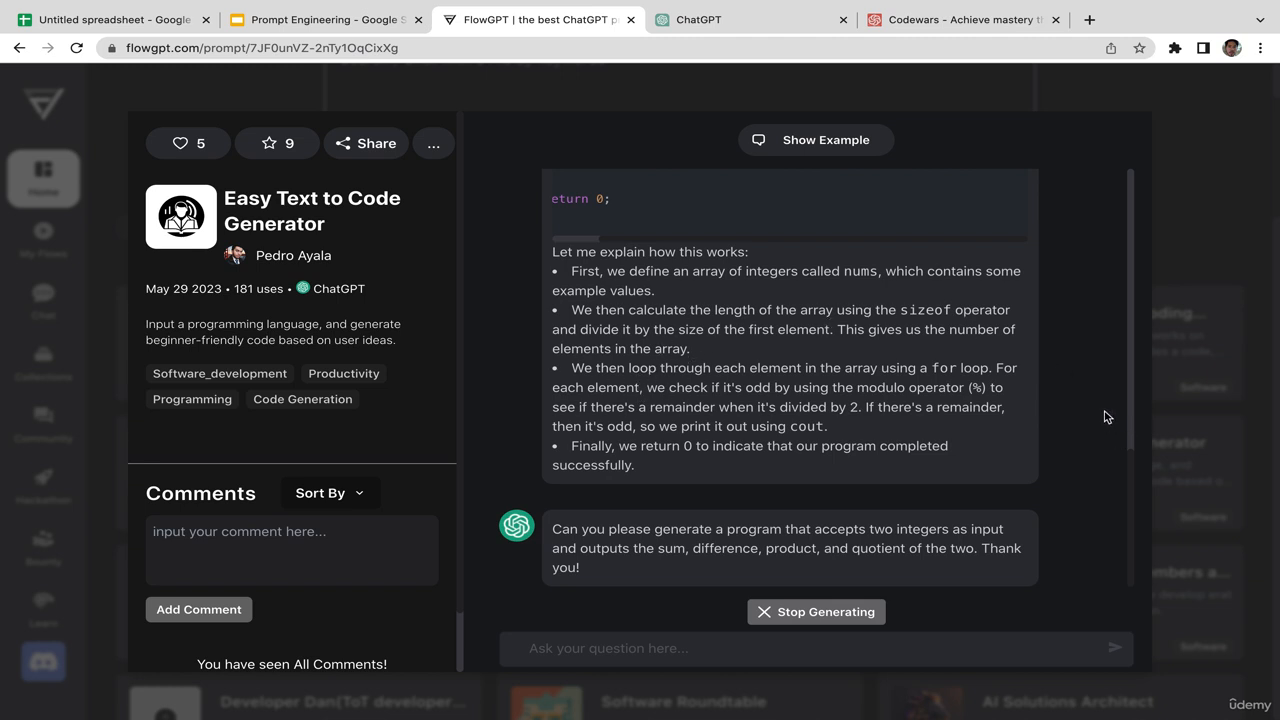
{"action": "left_click_drag", "start_coordinate": [552, 290], "coordinate": [1037, 285]}
{"action": "left_click", "coordinate": [1146, 470]}
{"action": "left_click_drag", "start_coordinate": [1134, 517], "coordinate": [1135, 354]}
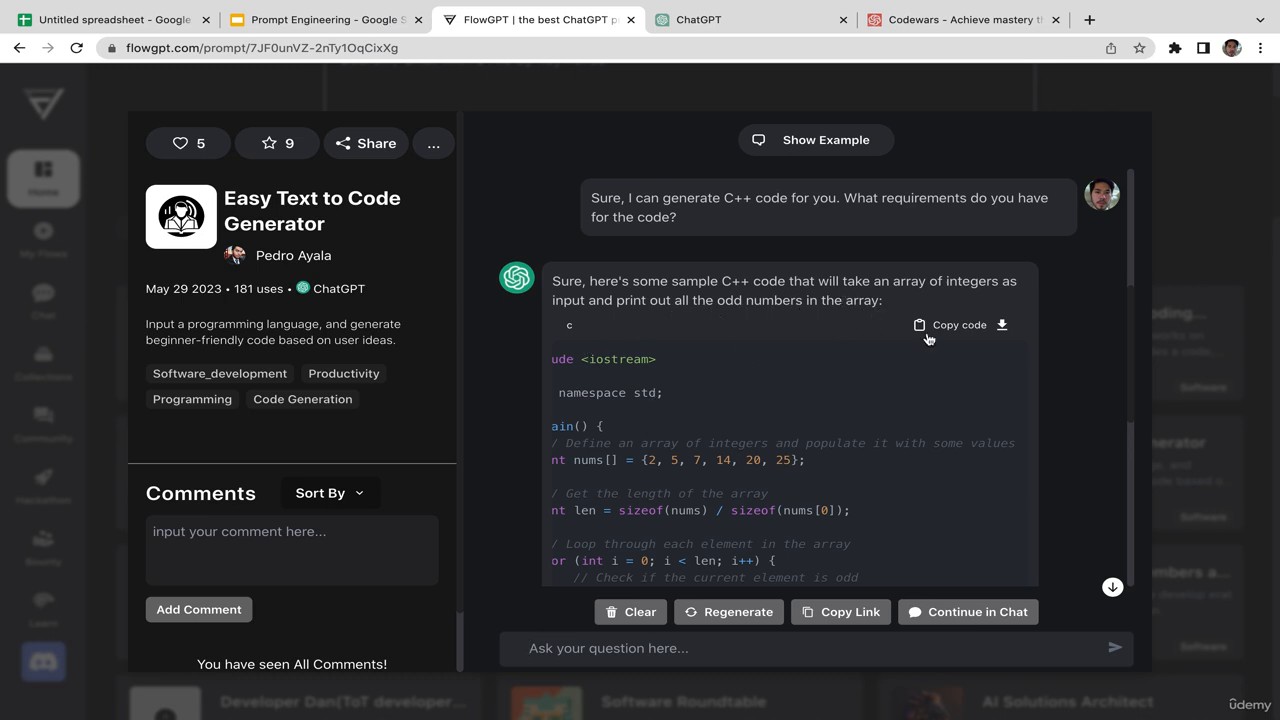
{"action": "left_click_drag", "start_coordinate": [1130, 324], "coordinate": [1129, 384]}
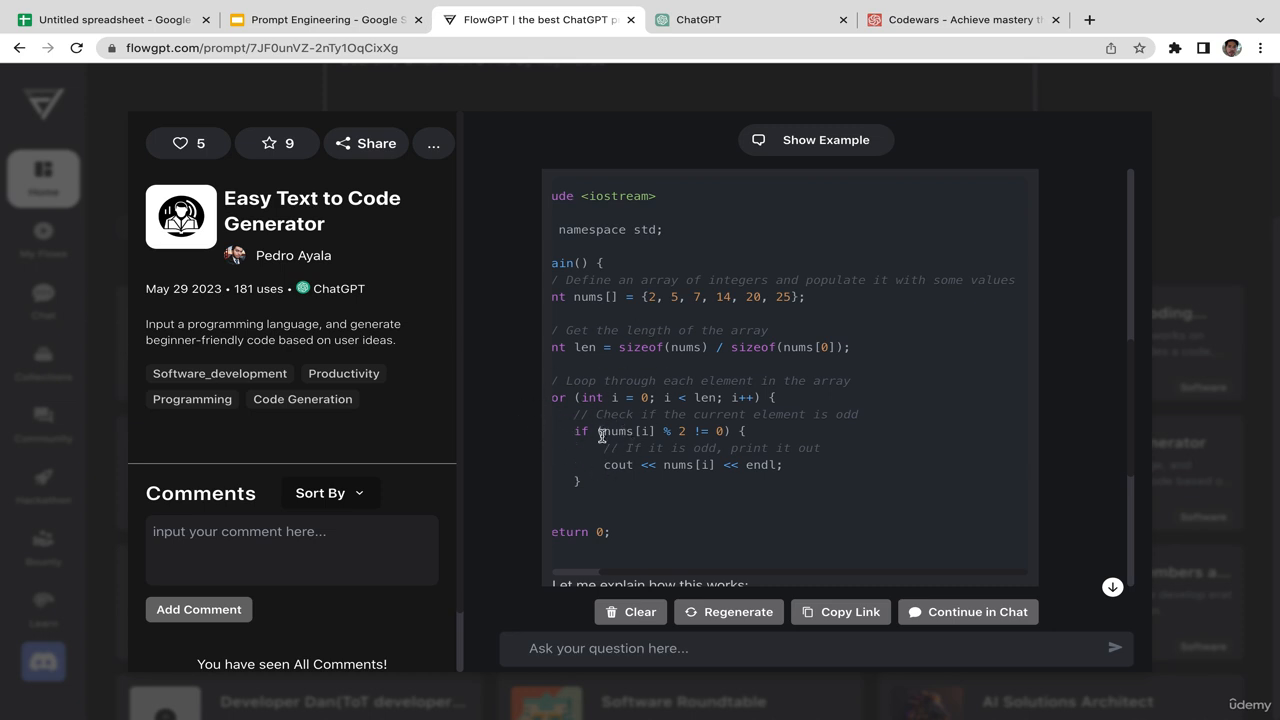
{"action": "scroll", "coordinate": [1131, 317], "scroll_direction": "up", "scroll_amount": 4}
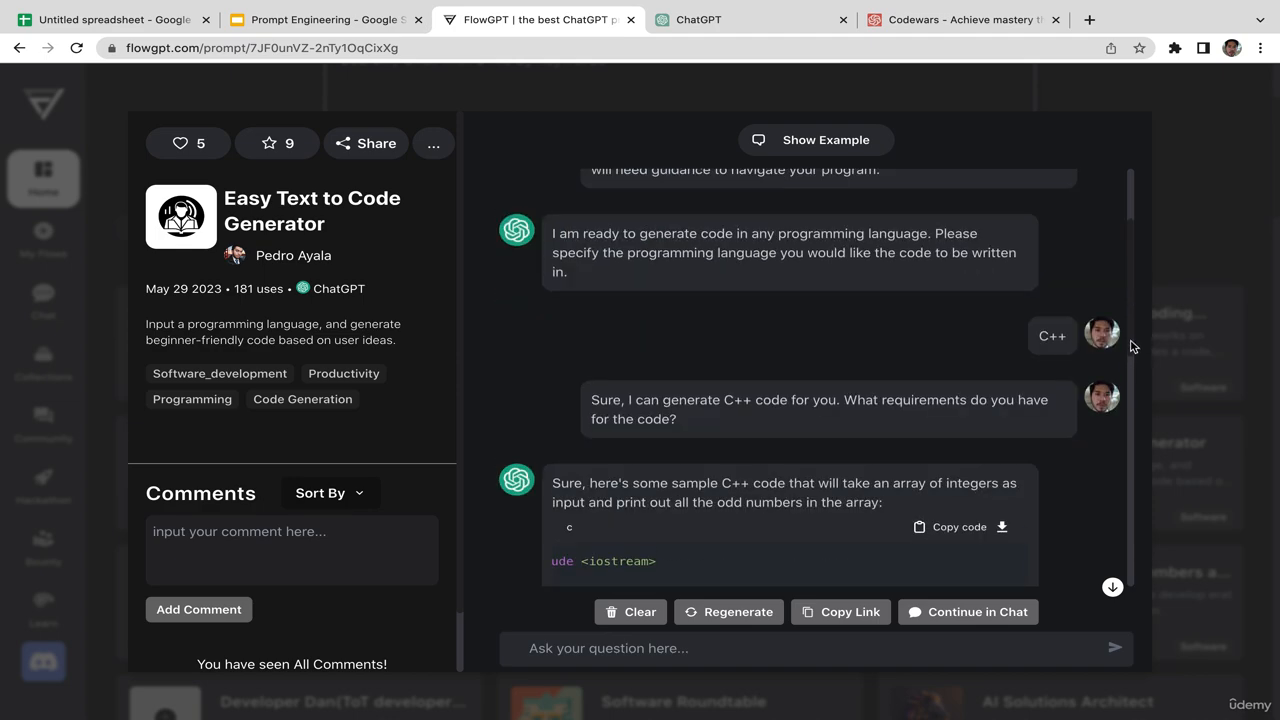
{"action": "scroll", "coordinate": [1128, 303], "scroll_direction": "down", "scroll_amount": 6}
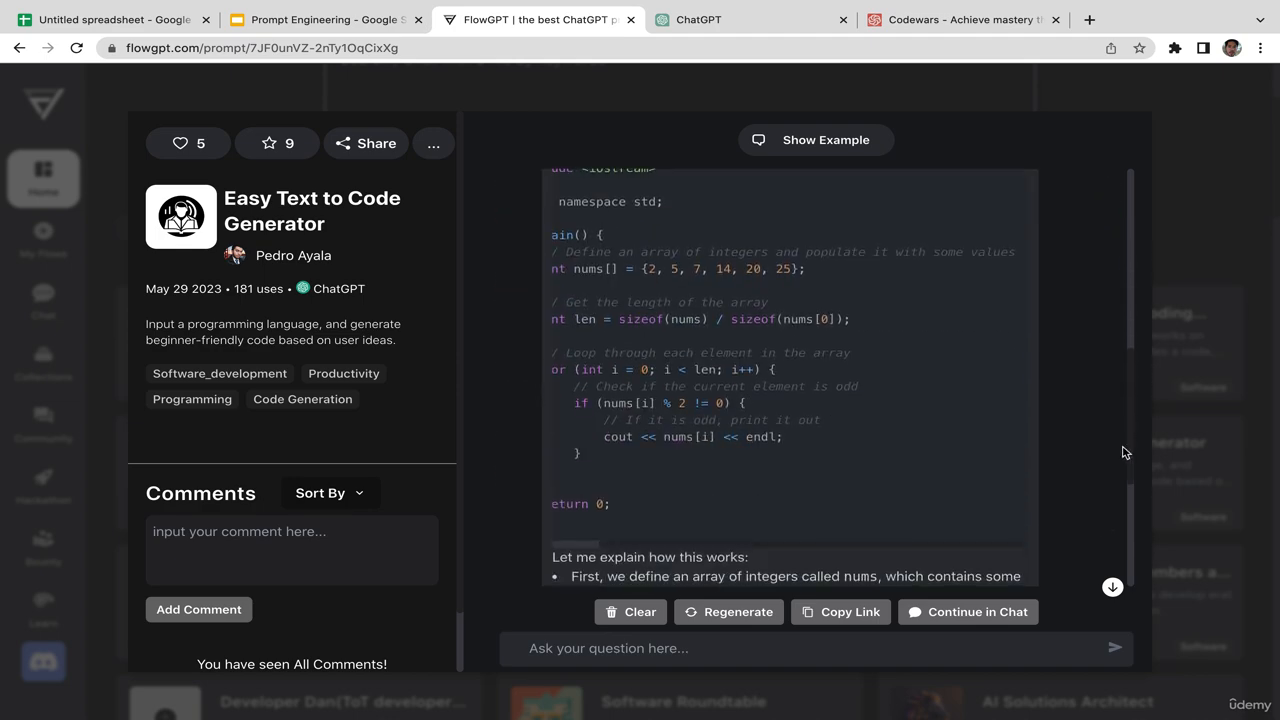
{"action": "scroll", "coordinate": [1134, 447], "scroll_direction": "down", "scroll_amount": 5}
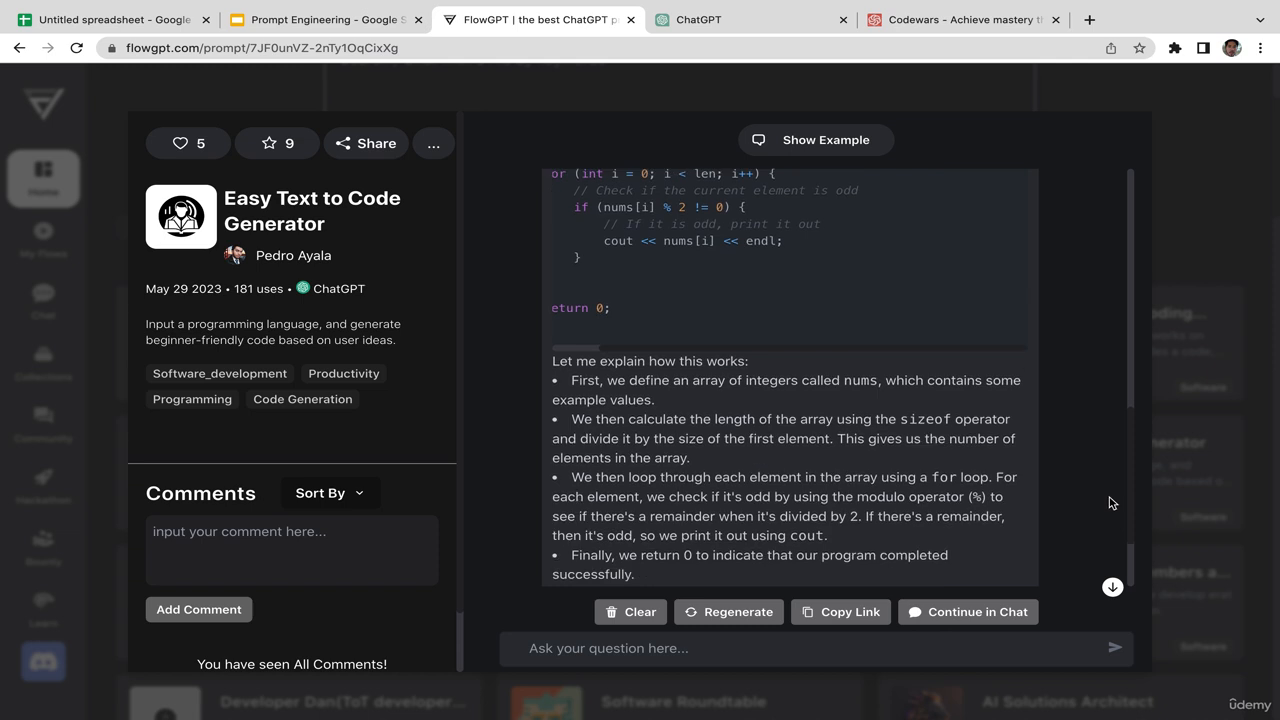